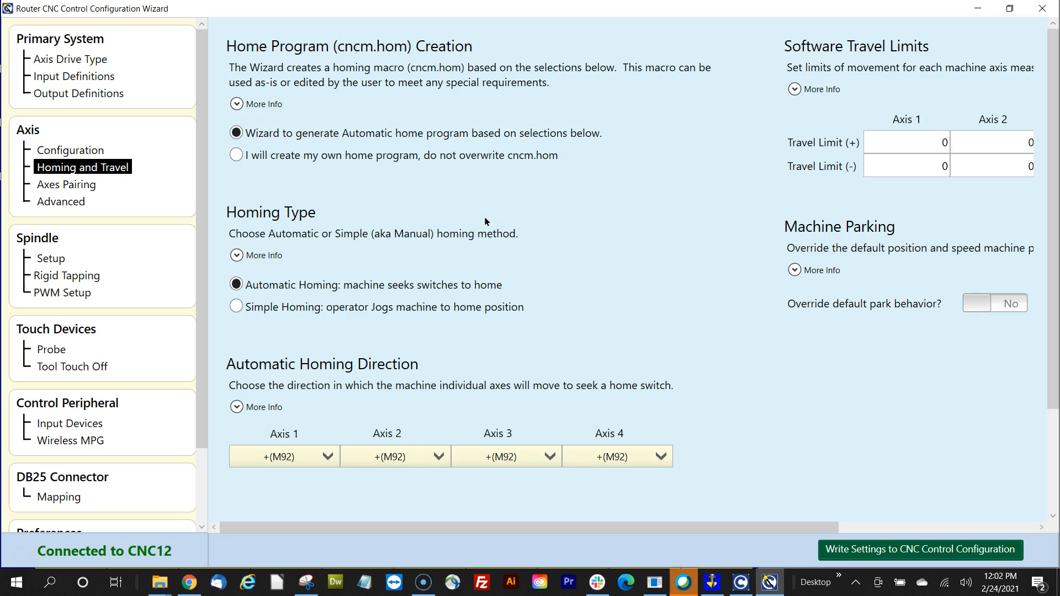
Keep automatic home-program generation and switch-seeking homing enabled on the homing page.
{"action": "left_click", "coordinate": [237, 134]}
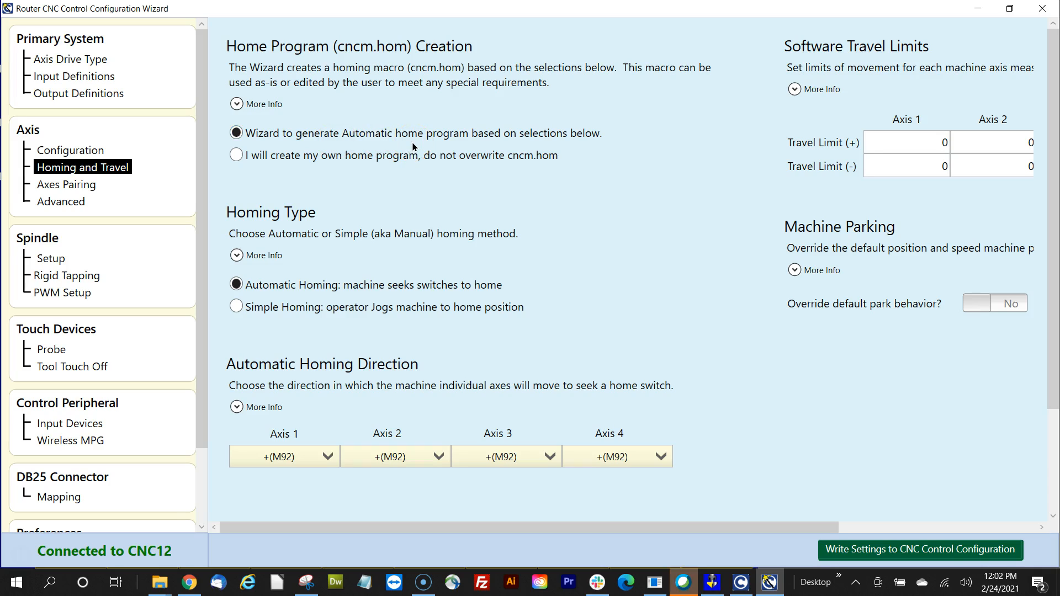
{"action": "left_click", "coordinate": [406, 295]}
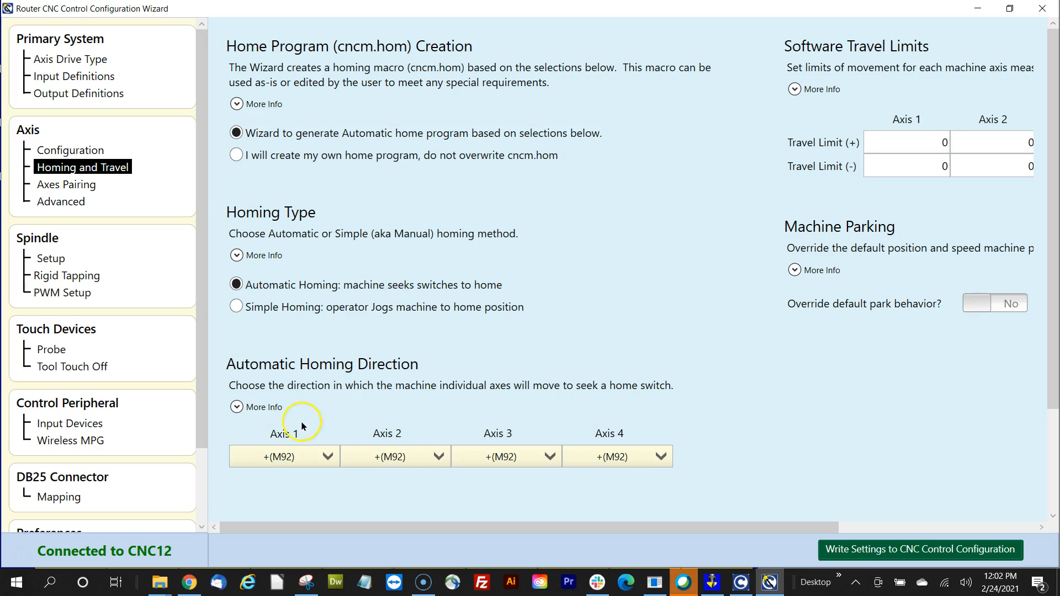
{"action": "scroll", "coordinate": [300, 454], "scroll_direction": "down", "scroll_amount": 2}
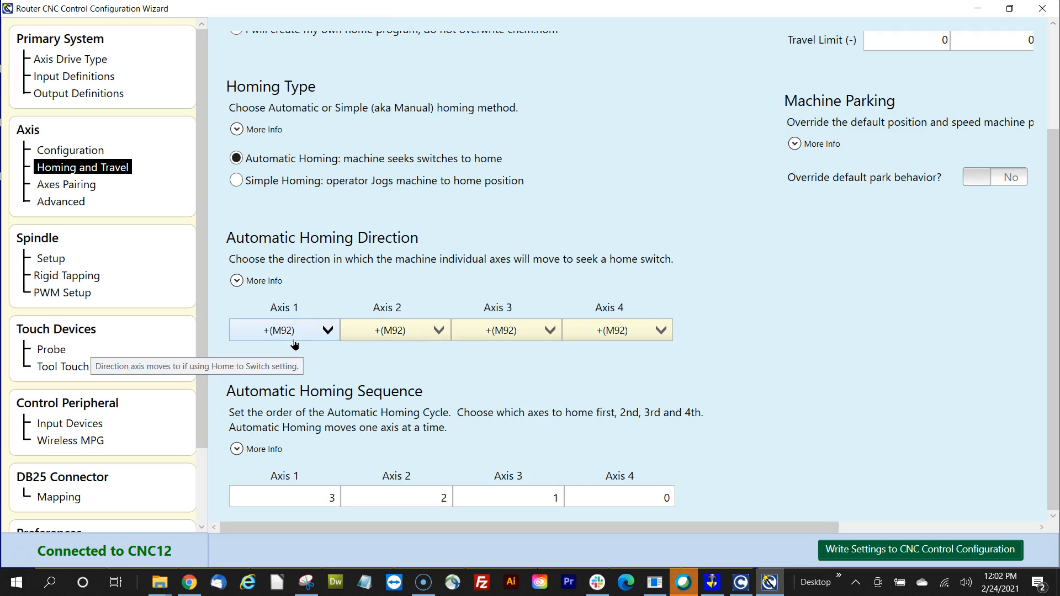
{"action": "left_click", "coordinate": [513, 356]}
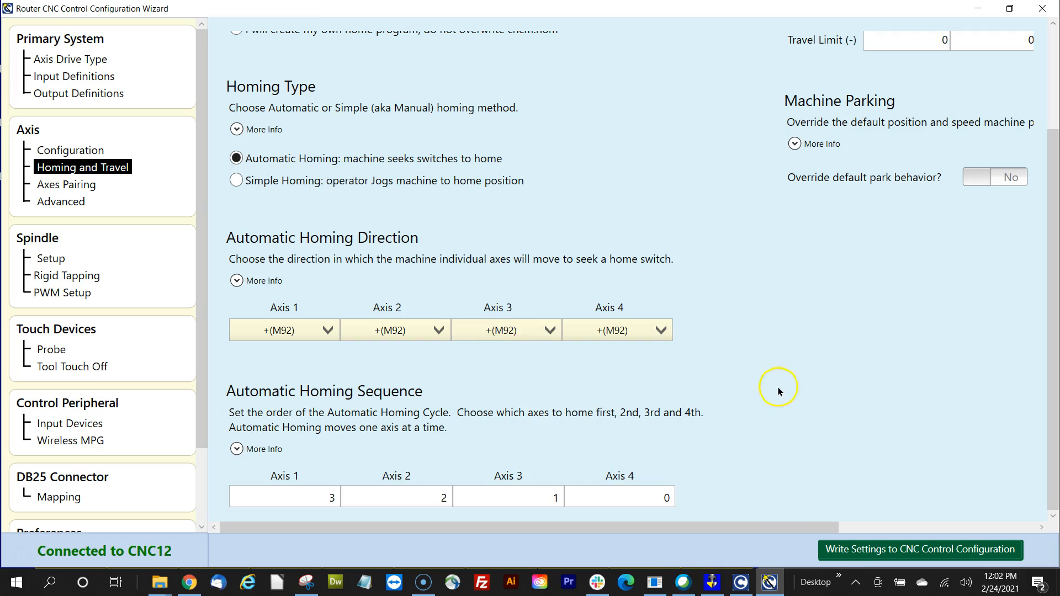
From Input Definitions, write the settings to the CNC control configuration, confirm, then minimize the wizard.
{"action": "left_click", "coordinate": [99, 76]}
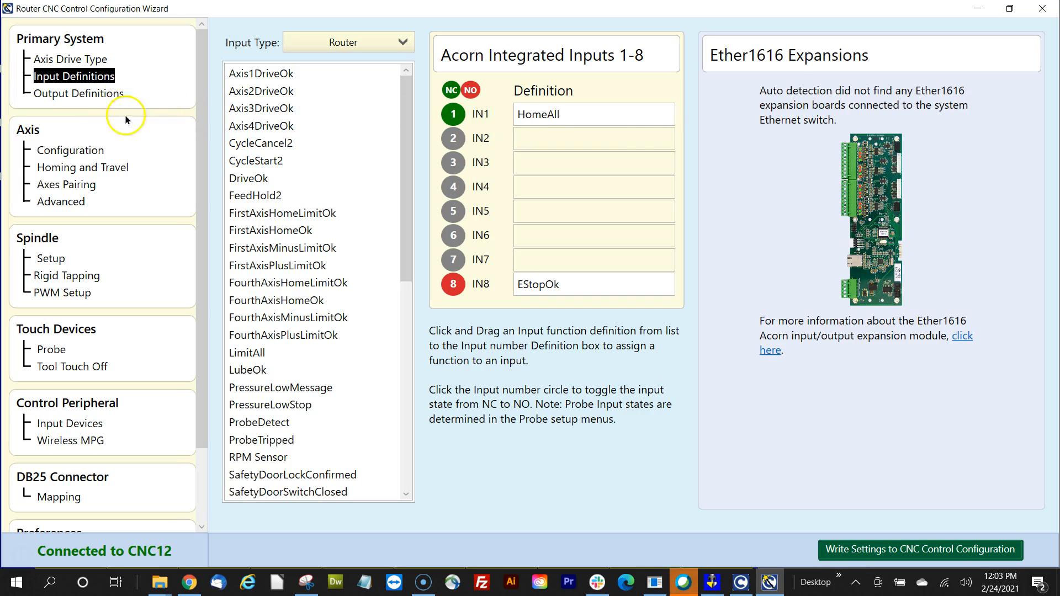
{"action": "left_click", "coordinate": [876, 549]}
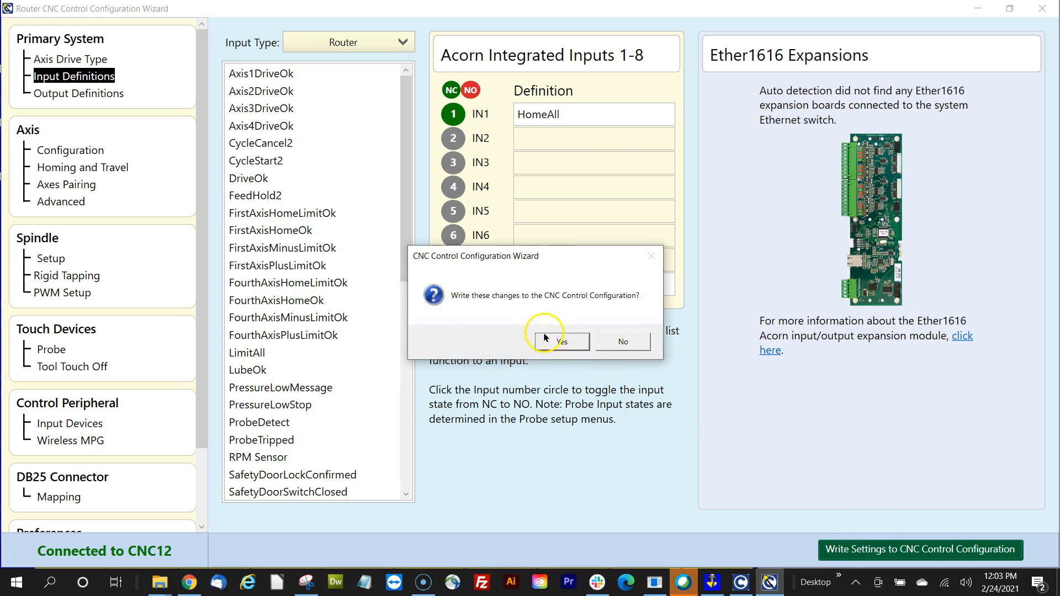
{"action": "left_click", "coordinate": [545, 337]}
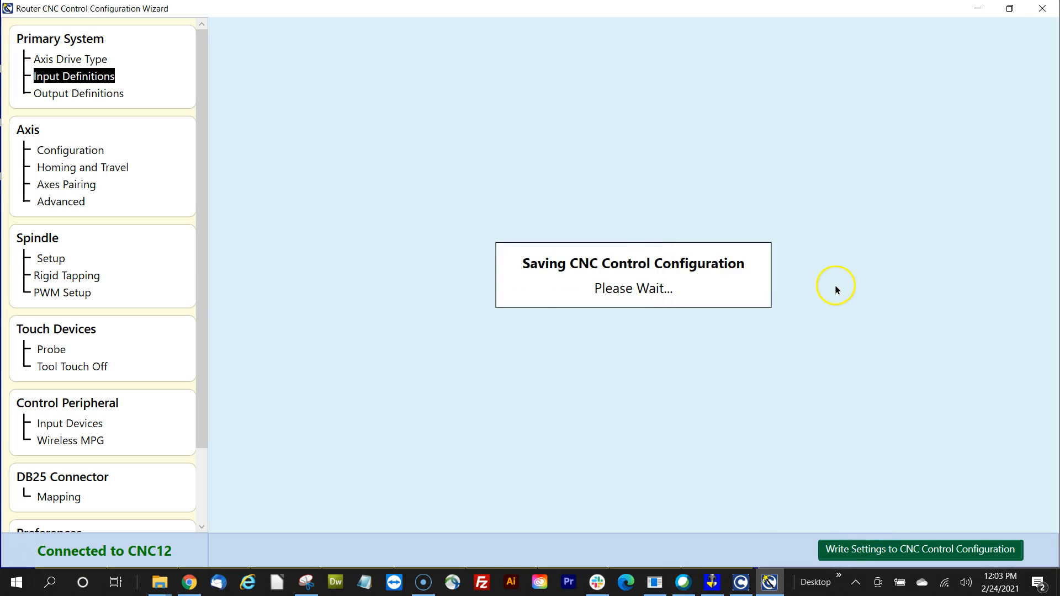
{"action": "left_click", "coordinate": [599, 344]}
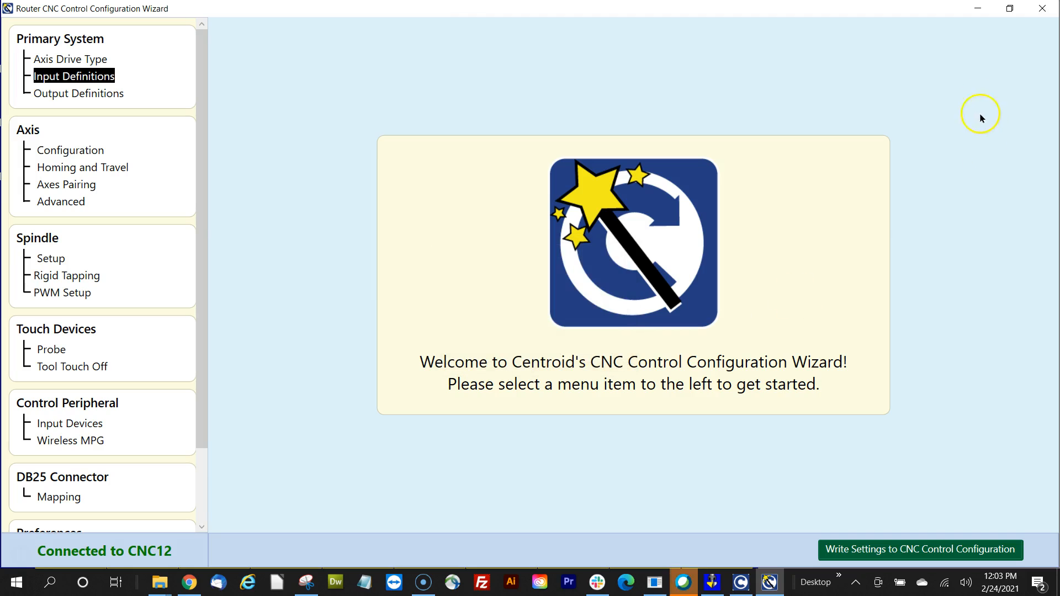
{"action": "left_click", "coordinate": [978, 10]}
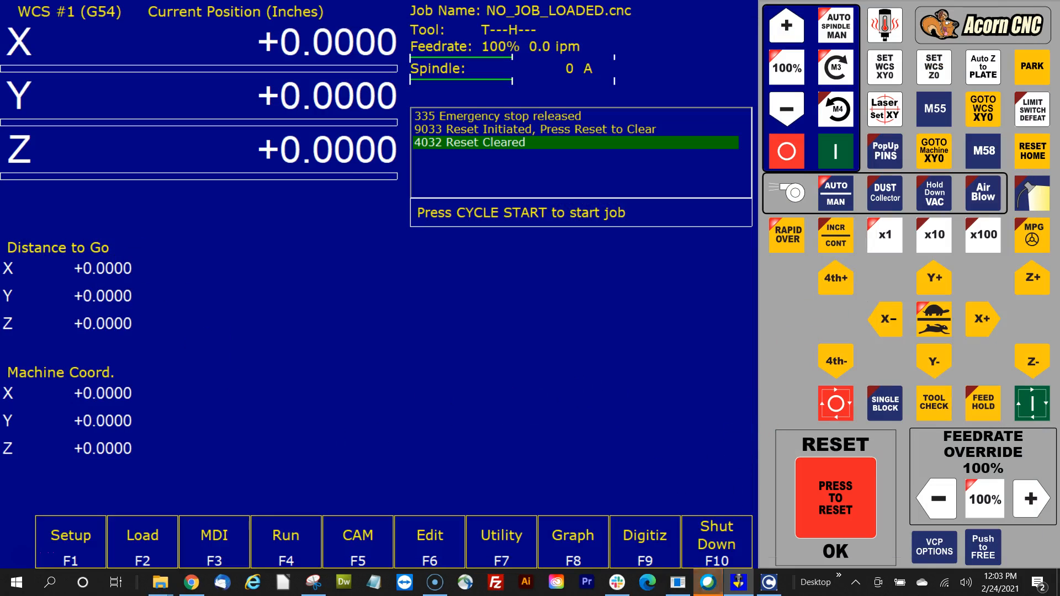
In C:\cncm sorted by Date modified, open the newest cncm HOM file in Notepad via Edit.
{"action": "left_click_drag", "start_coordinate": [591, 590], "coordinate": [631, 114]}
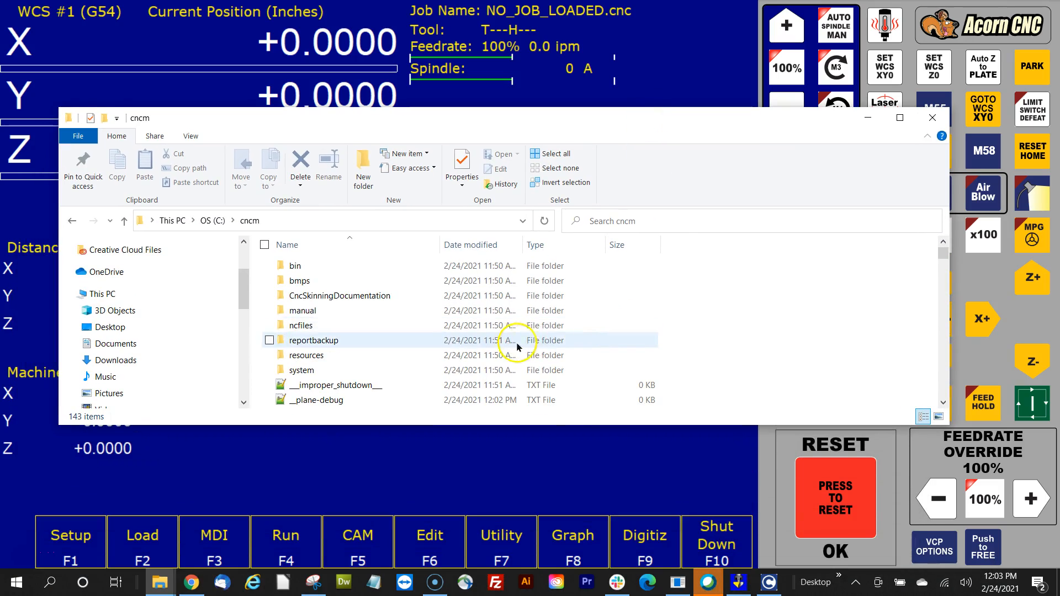
{"action": "scroll", "coordinate": [518, 347], "scroll_direction": "down", "scroll_amount": 3}
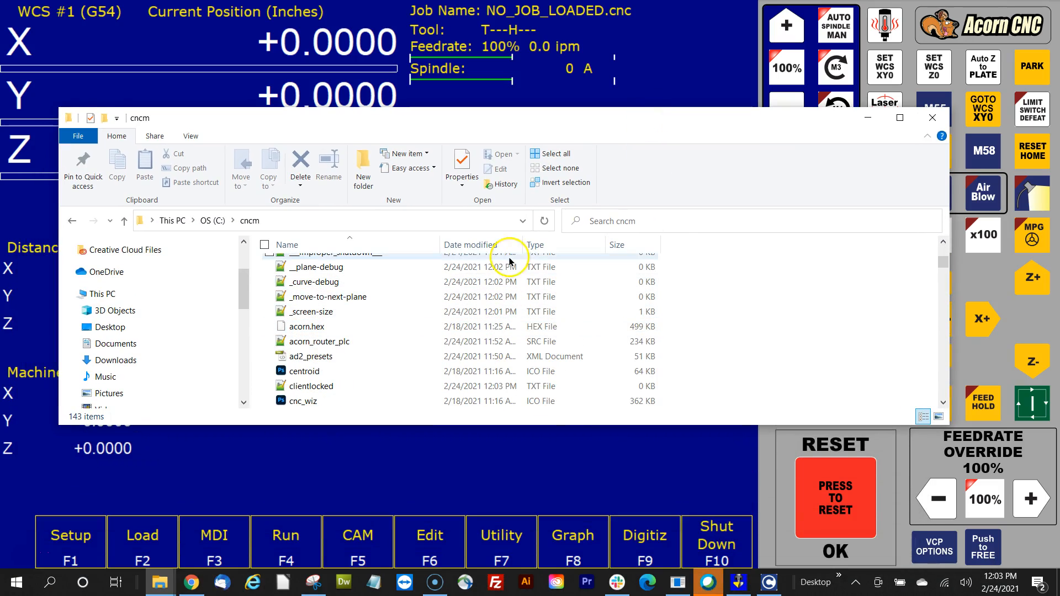
{"action": "left_click", "coordinate": [473, 244]}
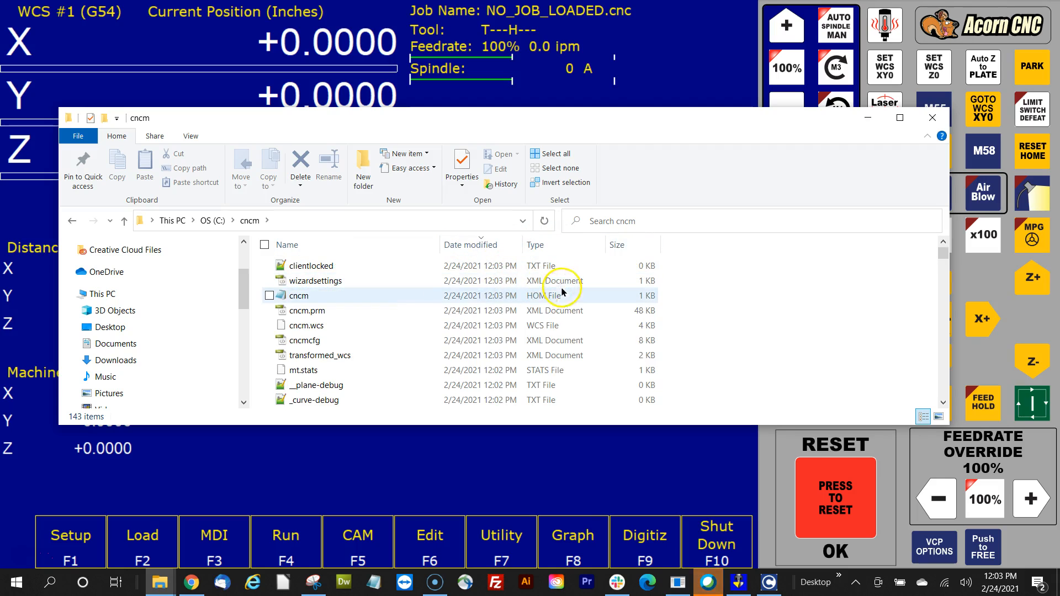
{"action": "right_click", "coordinate": [281, 296]}
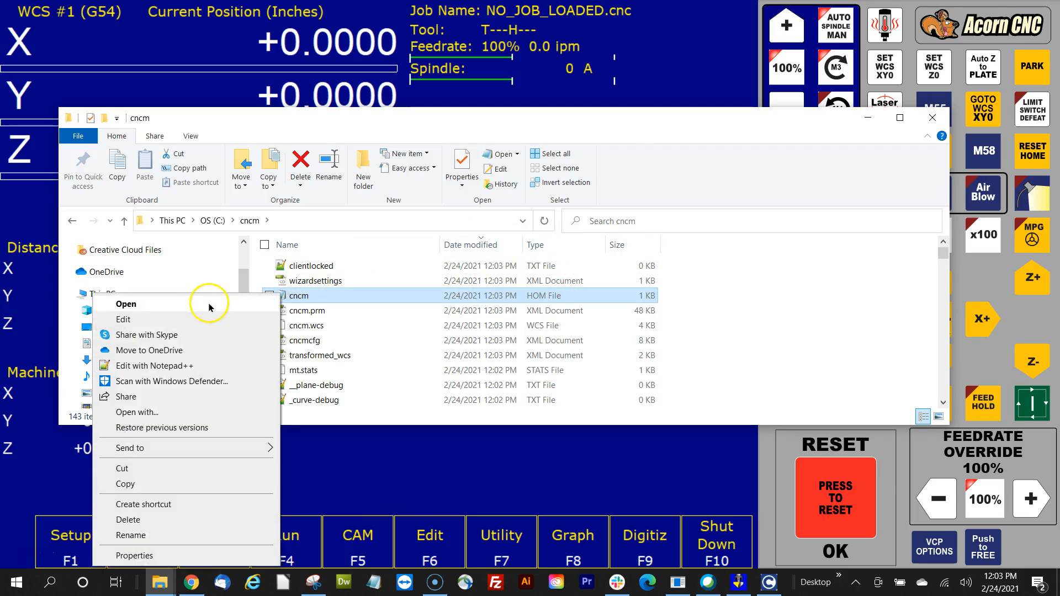
{"action": "left_click", "coordinate": [210, 305]}
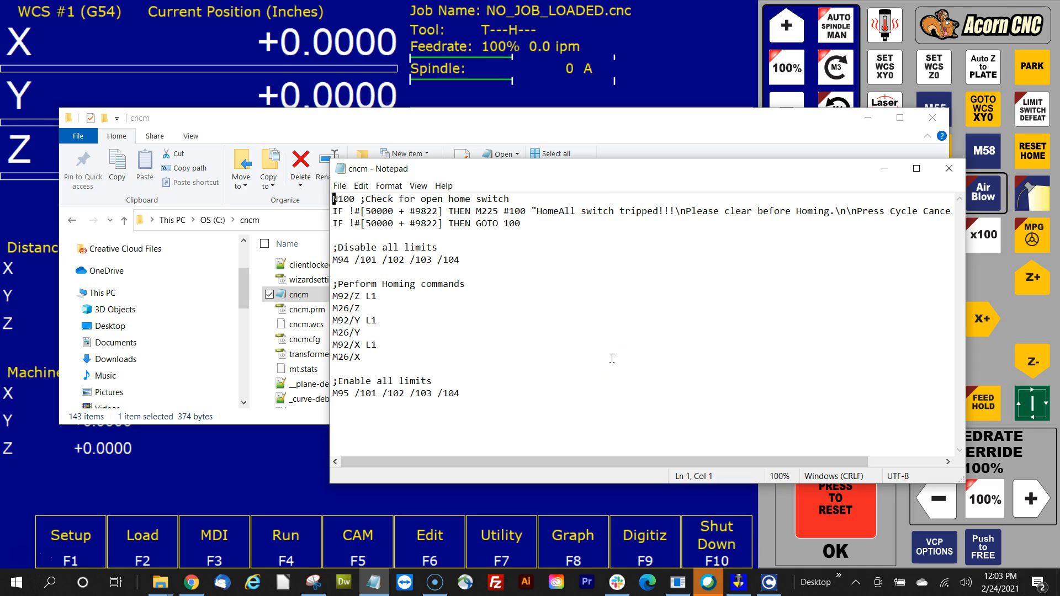
Inspect the M92/Z L1 homing line, then minimize Notepad and File Explorer.
{"action": "left_click", "coordinate": [411, 296]}
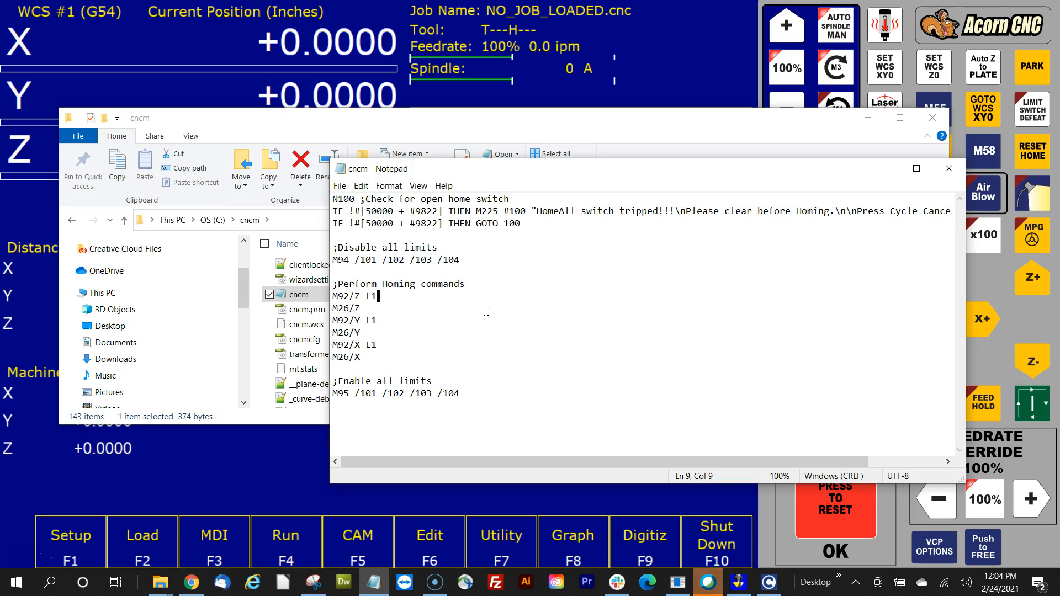
{"action": "left_click", "coordinate": [883, 168]}
{"action": "left_click", "coordinate": [869, 122]}
Press RESET HOME and let the cycle run until 'Job finished' with all axes at +0.0000.
{"action": "left_click", "coordinate": [1034, 153]}
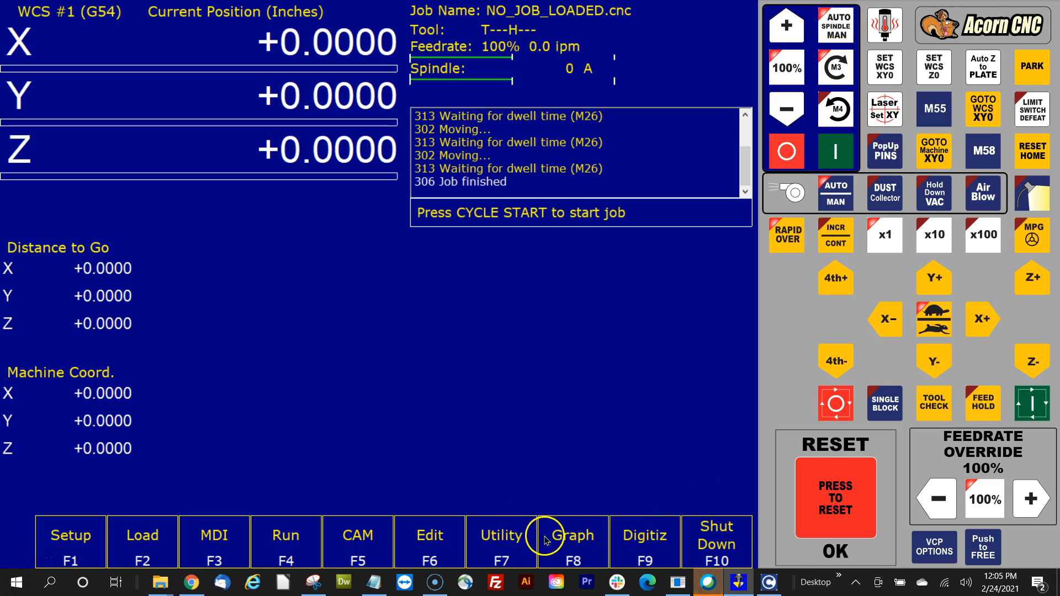
Launch the wizard via Utility (F7) and Wizard (F10), and set Axis 1 homing to -(M91) in Homing and Travel.
{"action": "left_click", "coordinate": [516, 544]}
{"action": "left_click", "coordinate": [717, 541]}
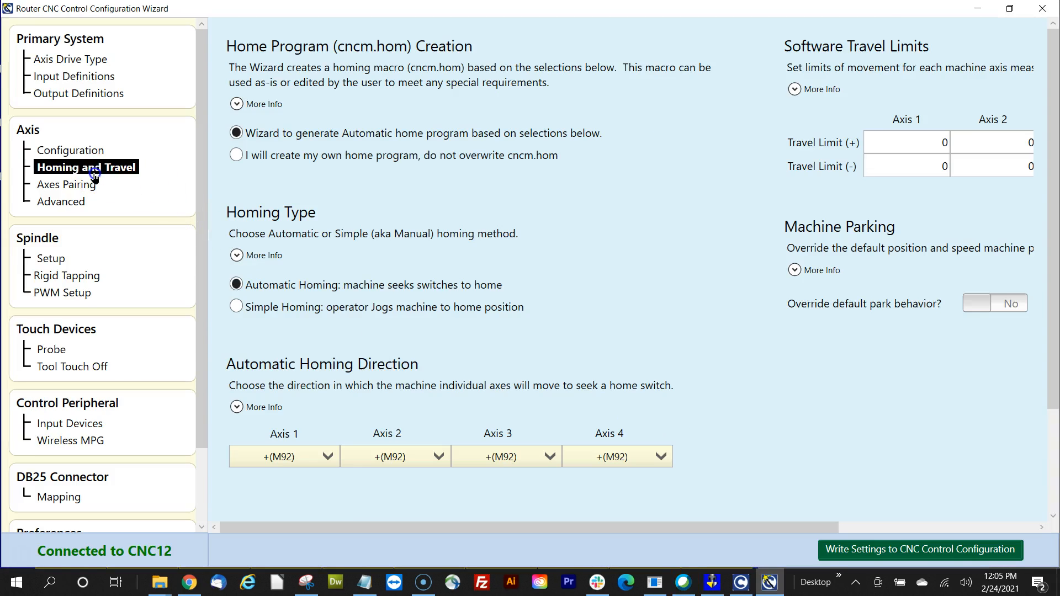
{"action": "left_click", "coordinate": [95, 169]}
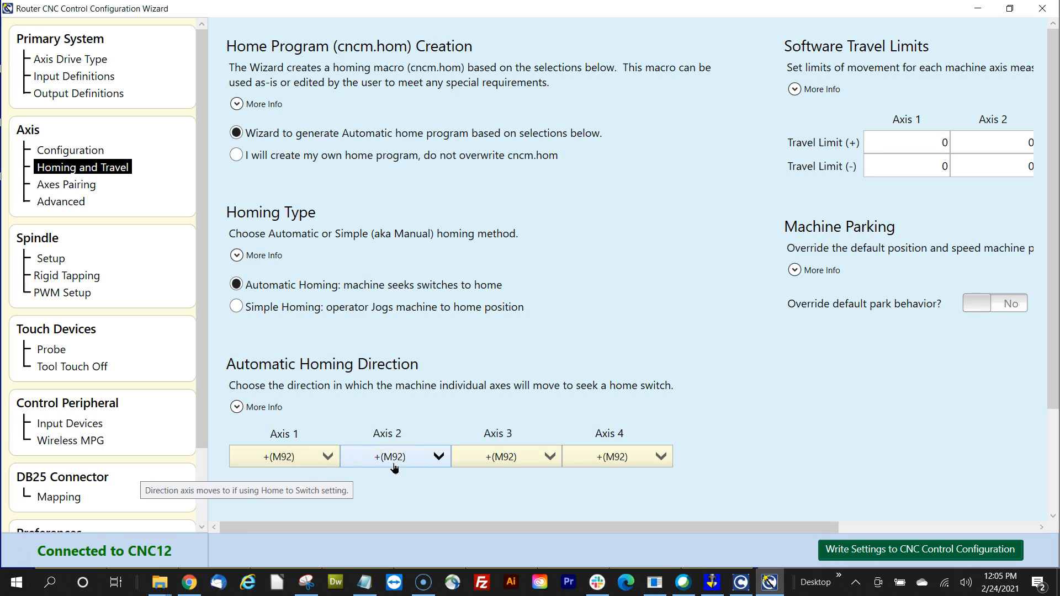
{"action": "left_click", "coordinate": [285, 463]}
{"action": "left_click", "coordinate": [285, 458]}
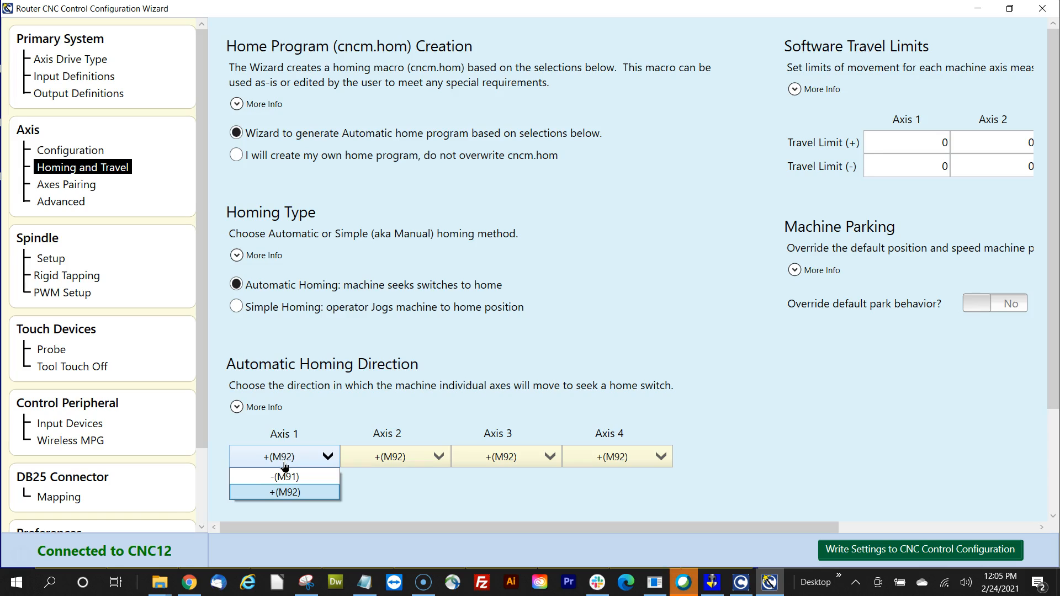
{"action": "left_click", "coordinate": [288, 476]}
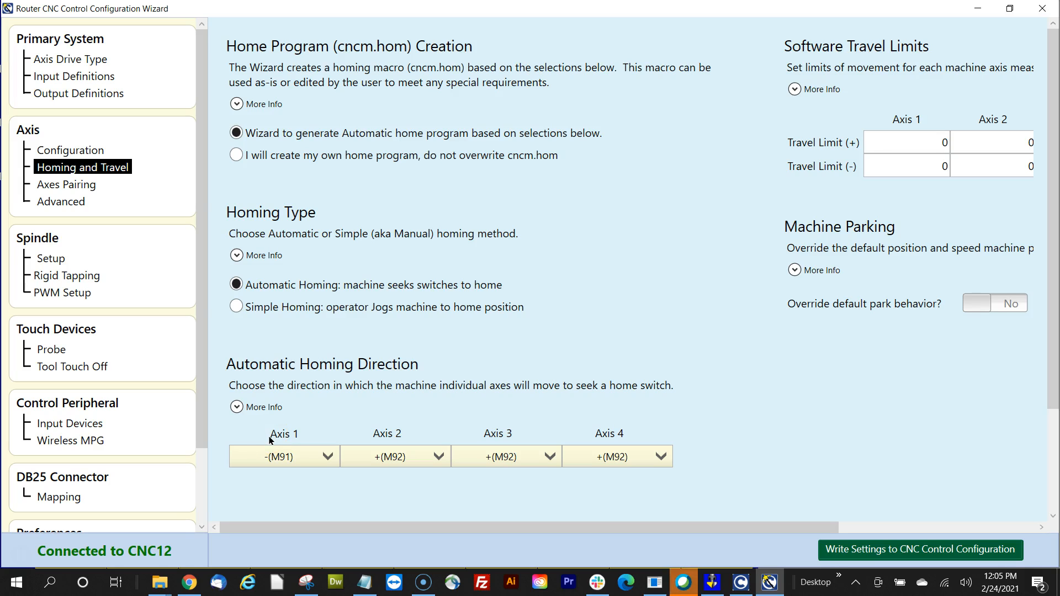
{"action": "left_click", "coordinate": [160, 583]}
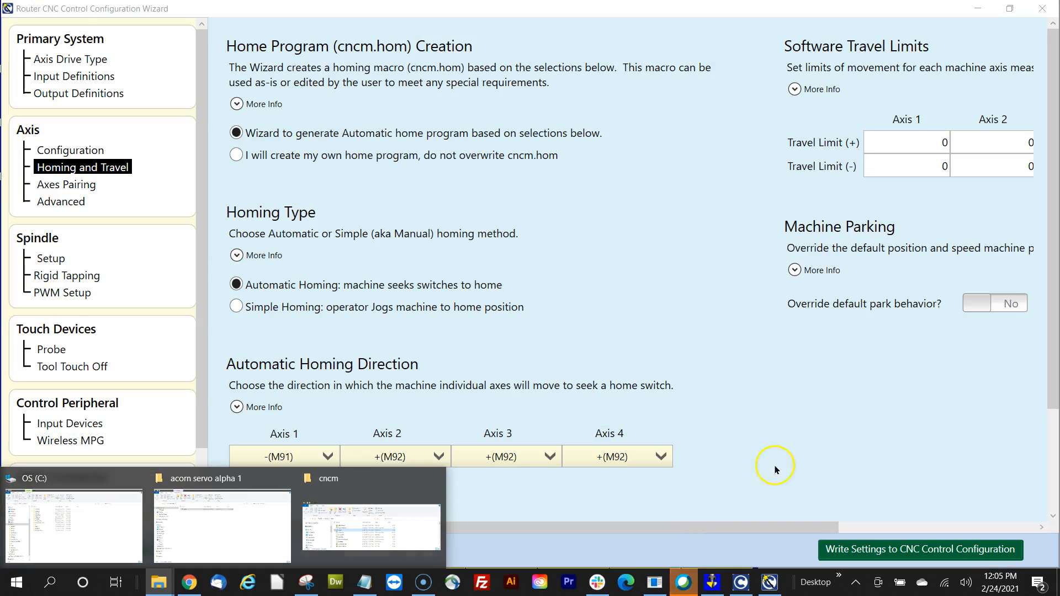
With the cncm homing file moved aside, set Axis 1 back to +(M92), then hide Notepad.
{"action": "left_click", "coordinate": [365, 583]}
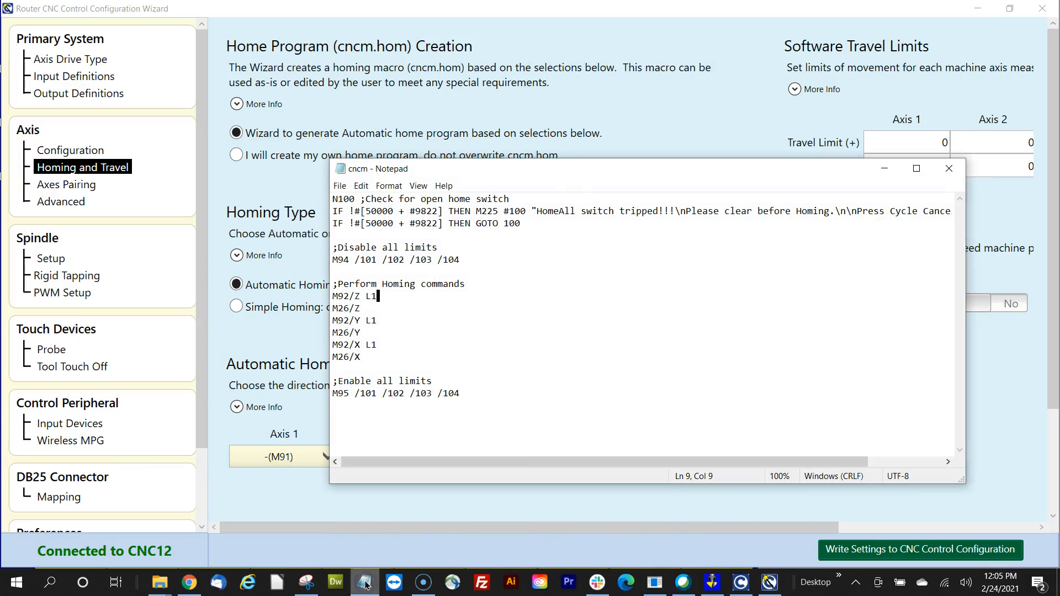
{"action": "left_click_drag", "start_coordinate": [592, 171], "coordinate": [632, 93]}
{"action": "left_click", "coordinate": [306, 489]}
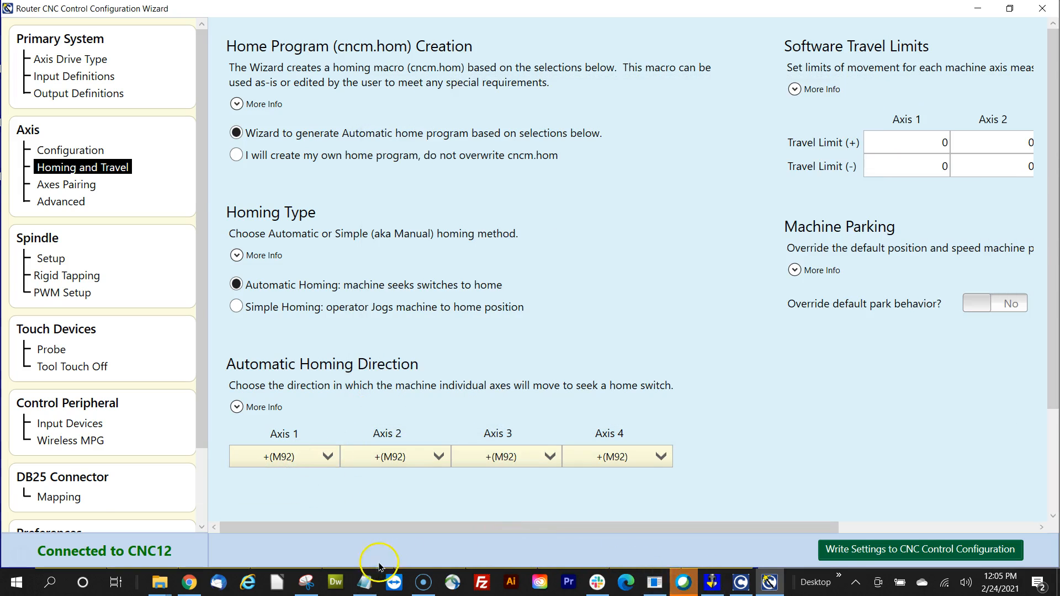
{"action": "left_click", "coordinate": [365, 582]}
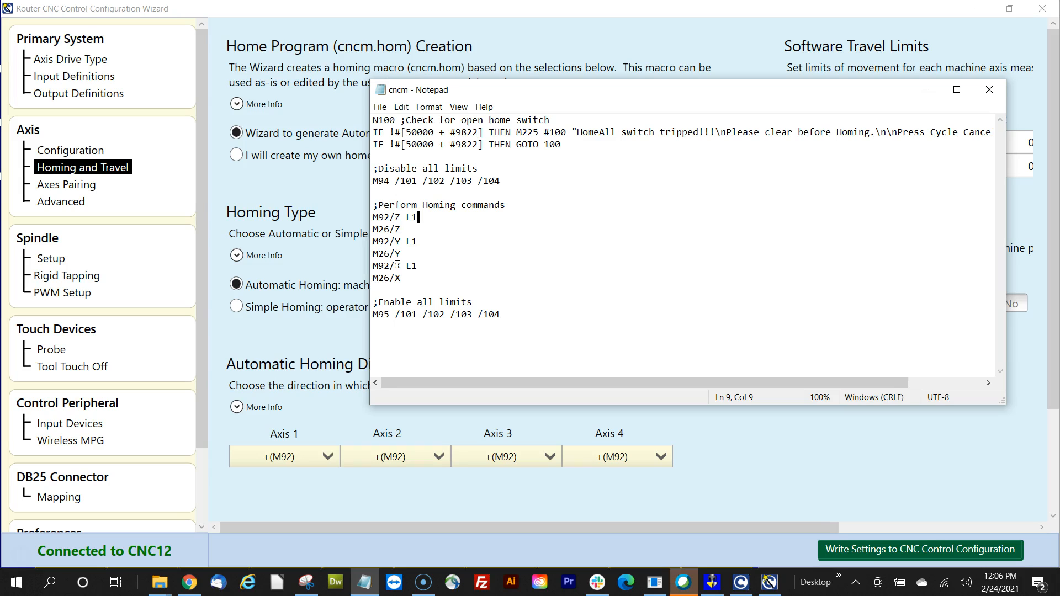
{"action": "left_click", "coordinate": [925, 93]}
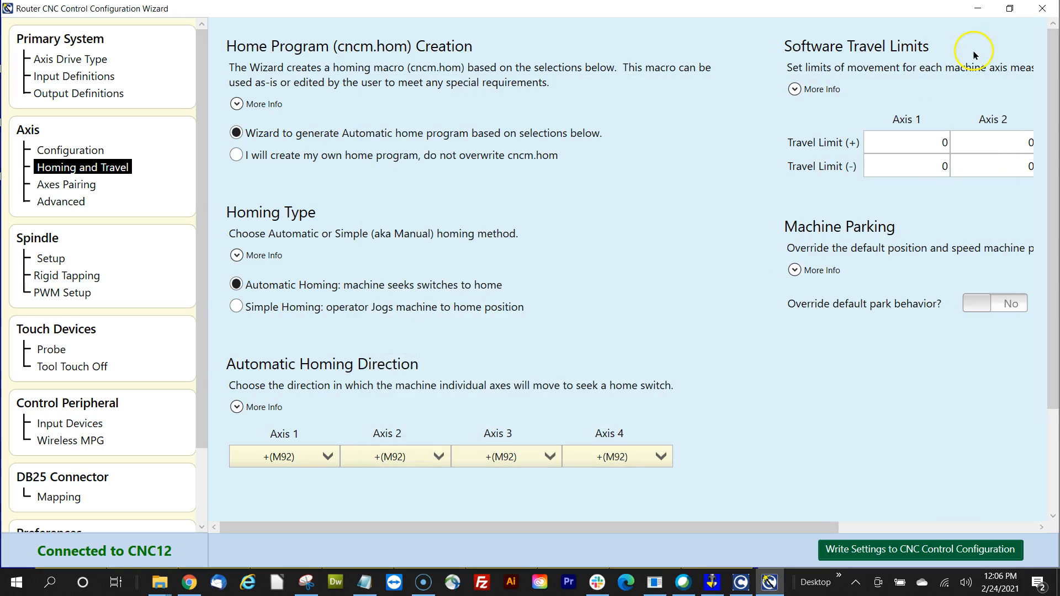
Reach CNC12's Motor Parameters through Setup (F1), Config (F3) with the password, Mach. (F2), Motor (F2).
{"action": "left_click", "coordinate": [979, 8]}
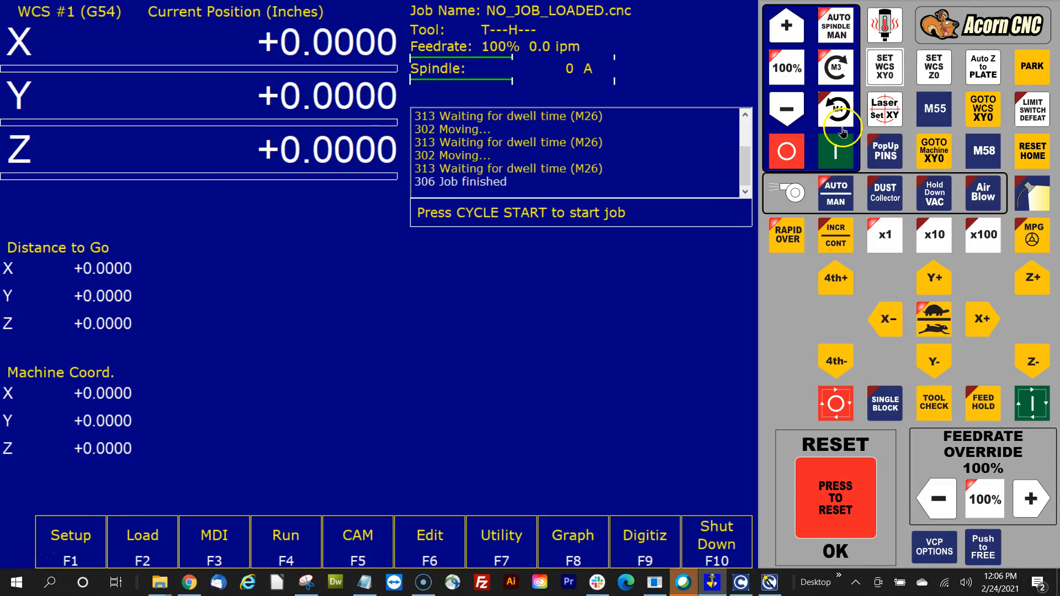
{"action": "left_click", "coordinate": [71, 536]}
{"action": "left_click", "coordinate": [236, 552]}
{"action": "type", "text": "13"}
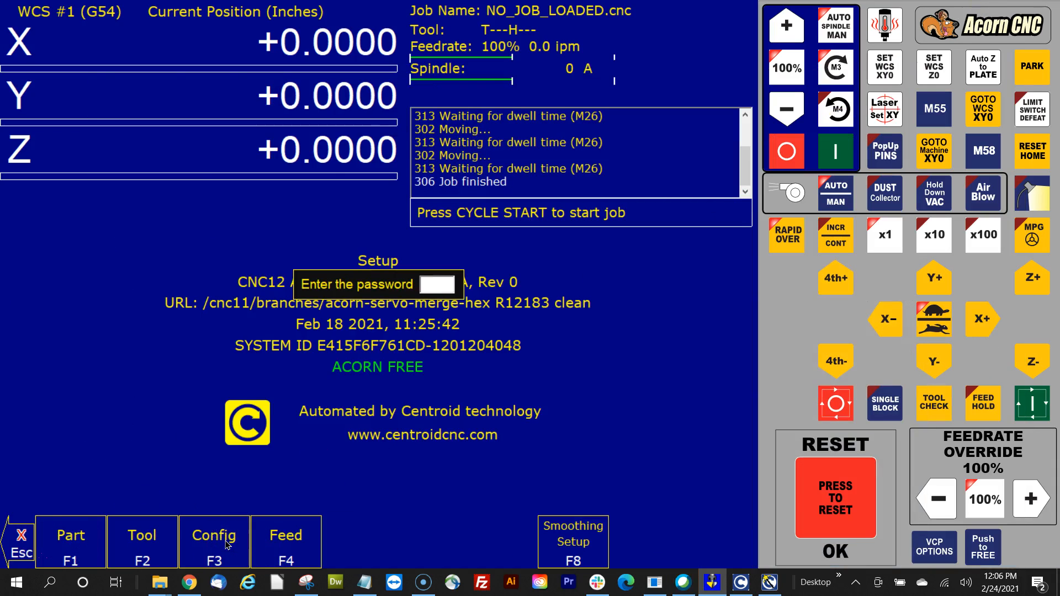
{"action": "type", "text": "7"}
{"action": "key", "text": "Return"}
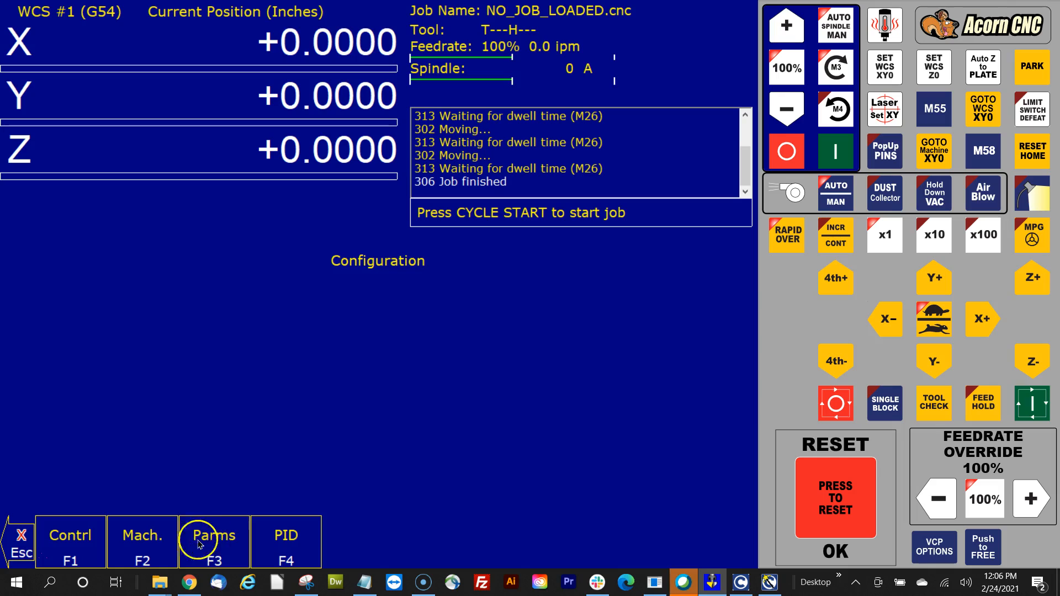
{"action": "left_click", "coordinate": [164, 547]}
{"action": "left_click", "coordinate": [161, 547]}
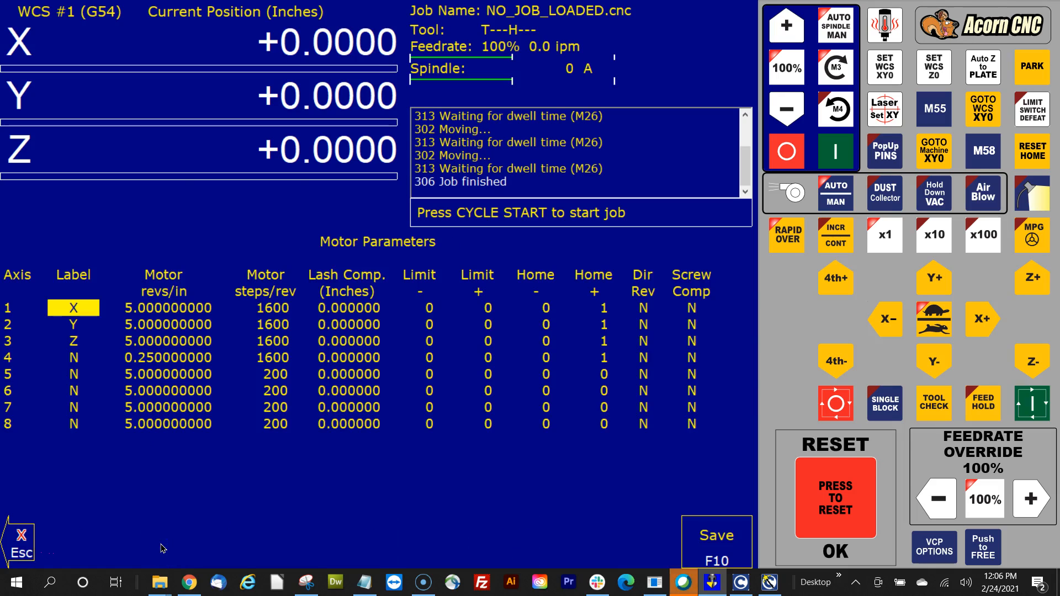
Review axis 1's Home- and Home+ cells and the Home+ values down to axis 4, then restore the wizard.
{"action": "key", "text": "Right"}
{"action": "key", "text": "Right"}
{"action": "key", "text": "Right"}
{"action": "key", "text": "Right"}
{"action": "key", "text": "Right"}
{"action": "key", "text": "Right"}
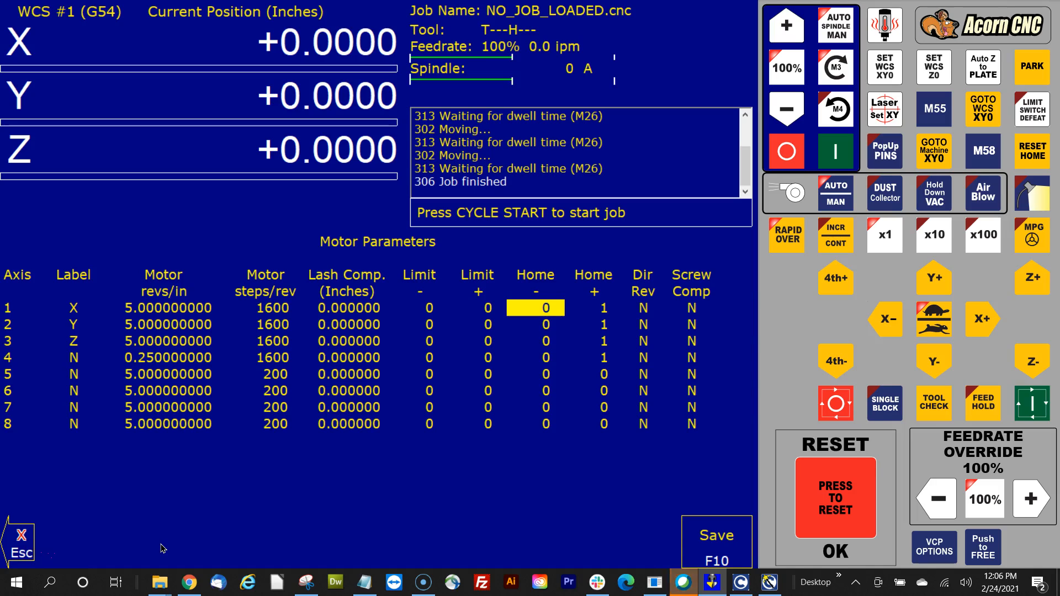
{"action": "key", "text": "Right"}
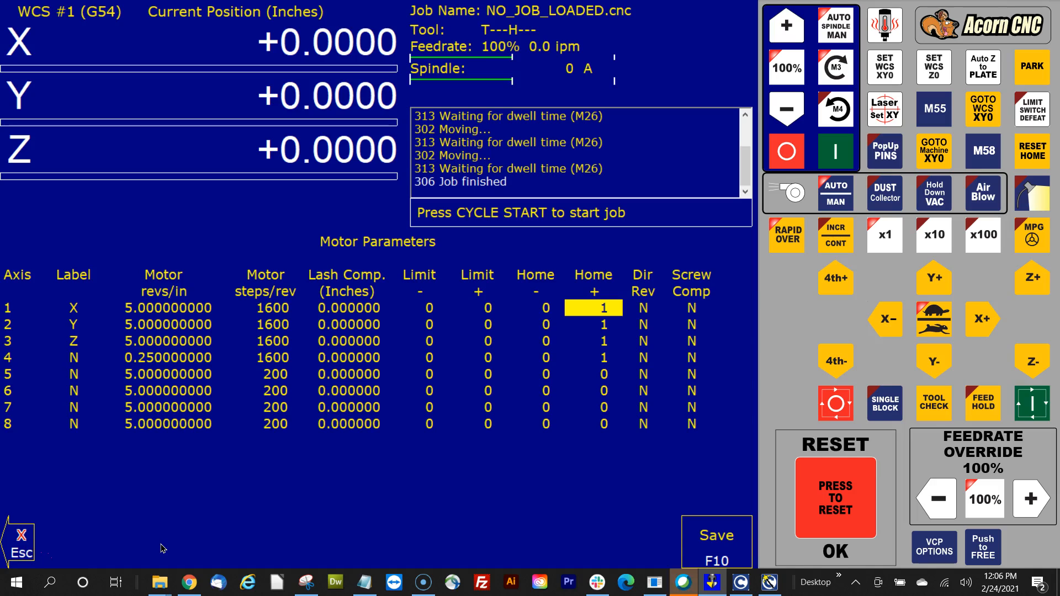
{"action": "key", "text": "Down"}
{"action": "key", "text": "Down"}
{"action": "key", "text": "Down"}
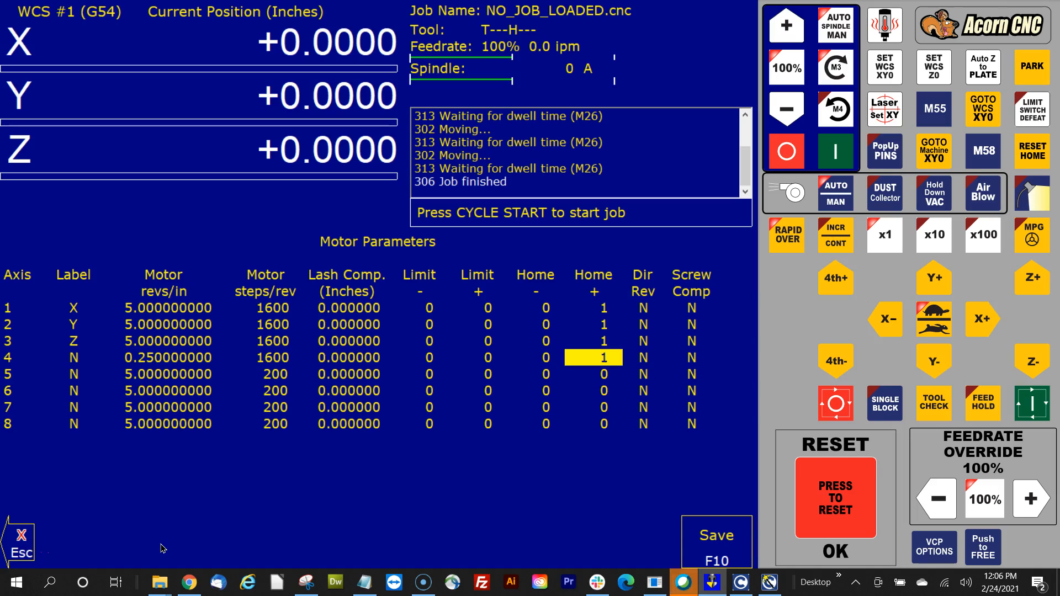
{"action": "key", "text": "Up"}
{"action": "key", "text": "Up"}
{"action": "key", "text": "Up"}
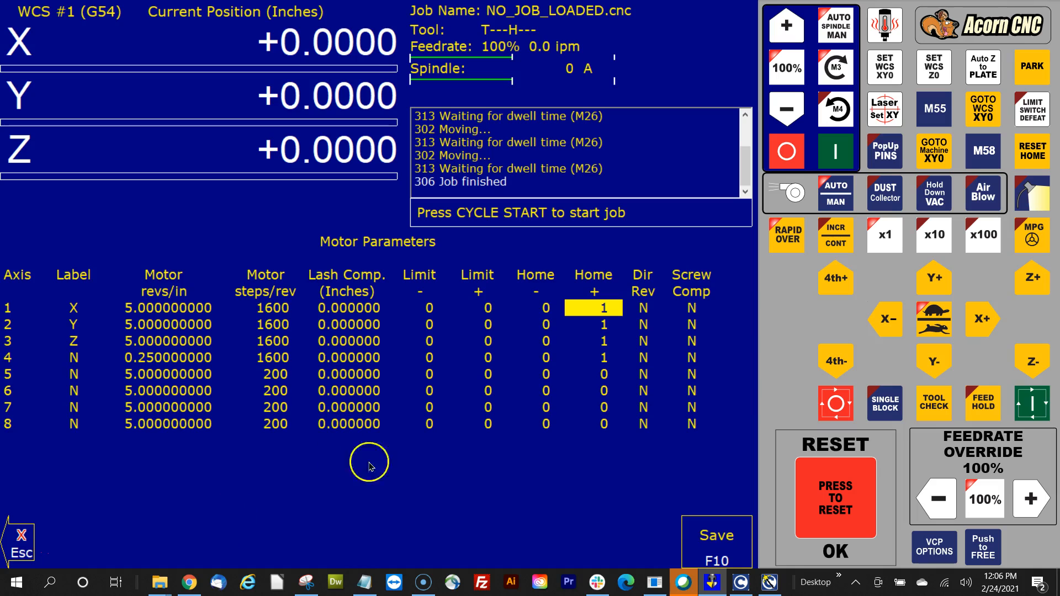
{"action": "left_click", "coordinate": [769, 582]}
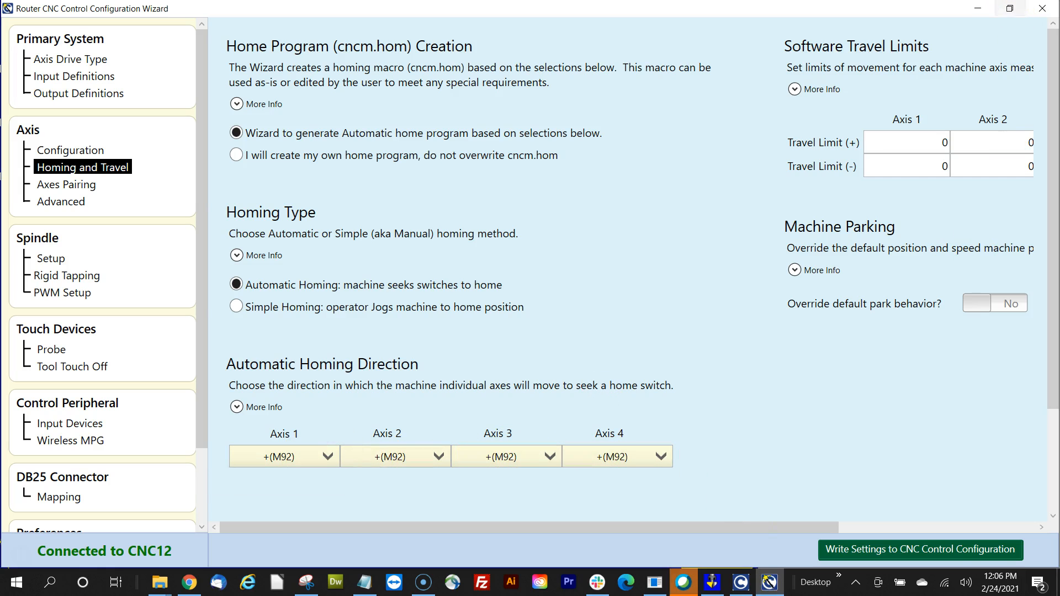
Confirm IN1 is HomeAll on the wizard's Input Definitions page, then minimize the wizard back to Motor Parameters.
{"action": "left_click", "coordinate": [978, 8]}
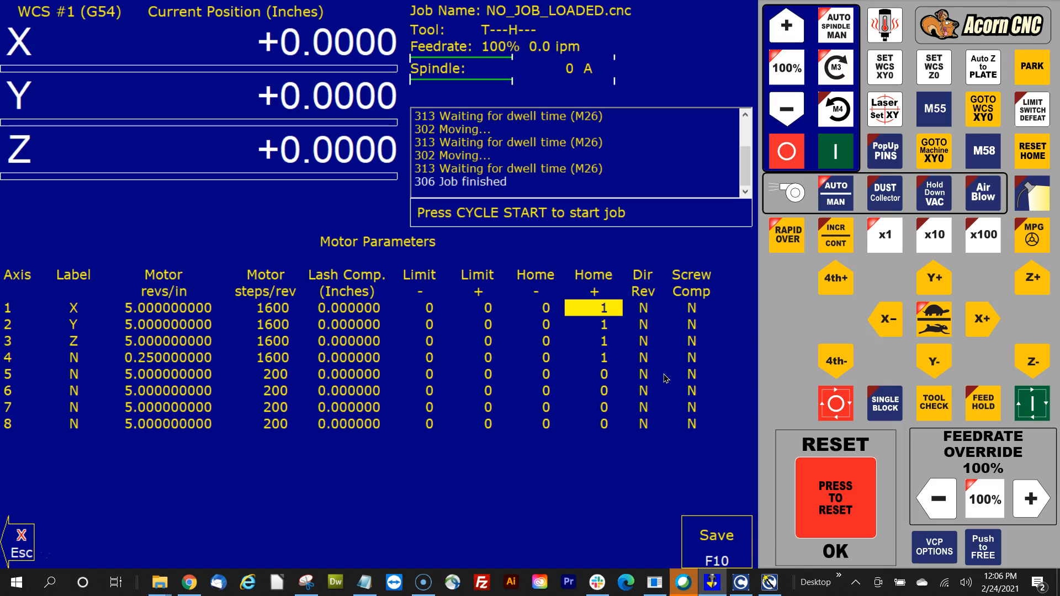
{"action": "left_click", "coordinate": [770, 582]}
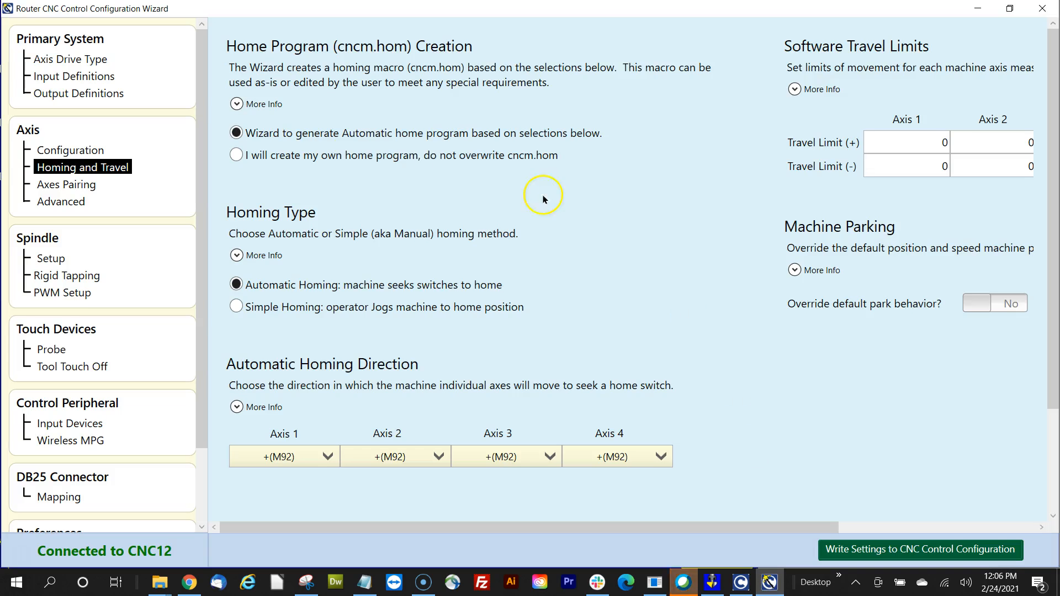
{"action": "left_click", "coordinate": [108, 76]}
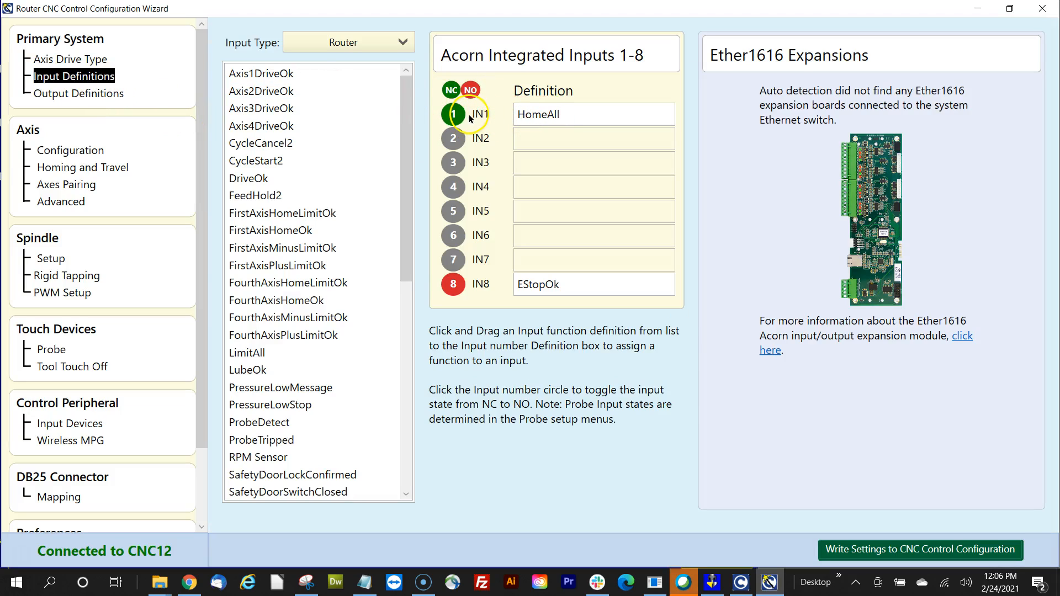
{"action": "left_click", "coordinate": [978, 9]}
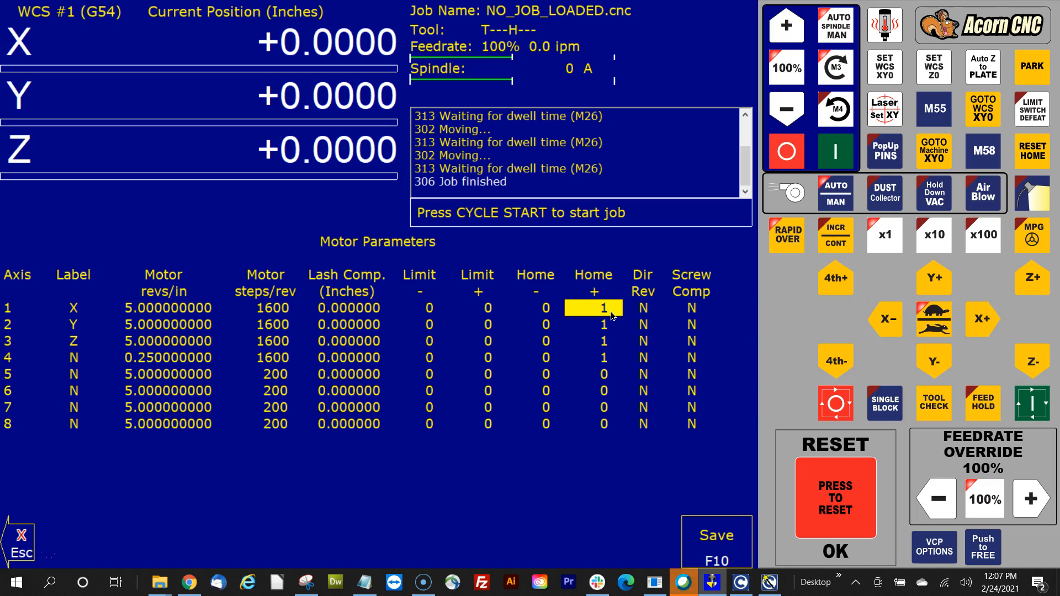
{"action": "left_click", "coordinate": [610, 312]}
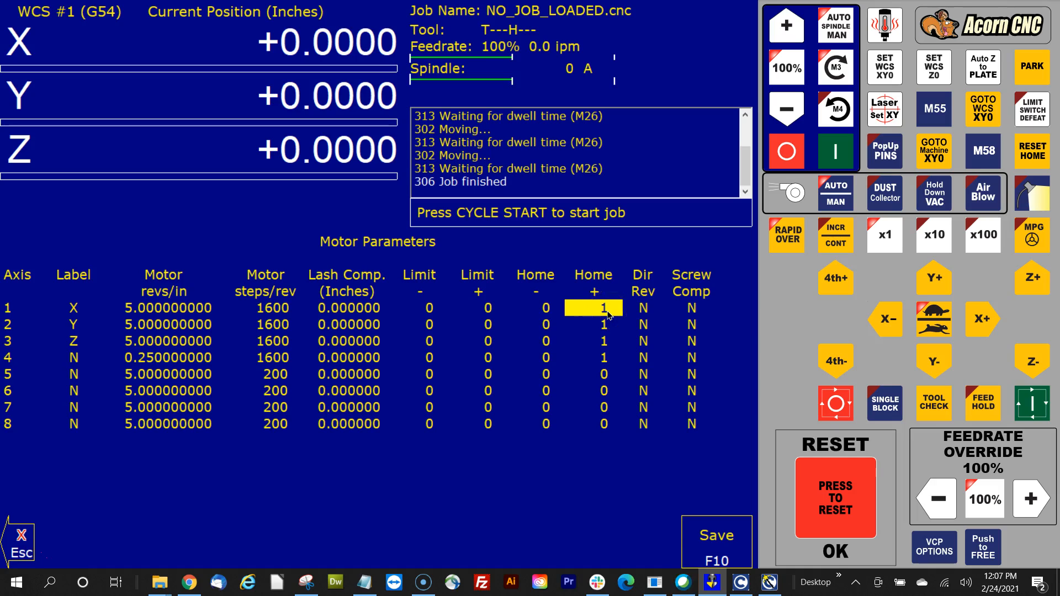
{"action": "left_click", "coordinate": [615, 318]}
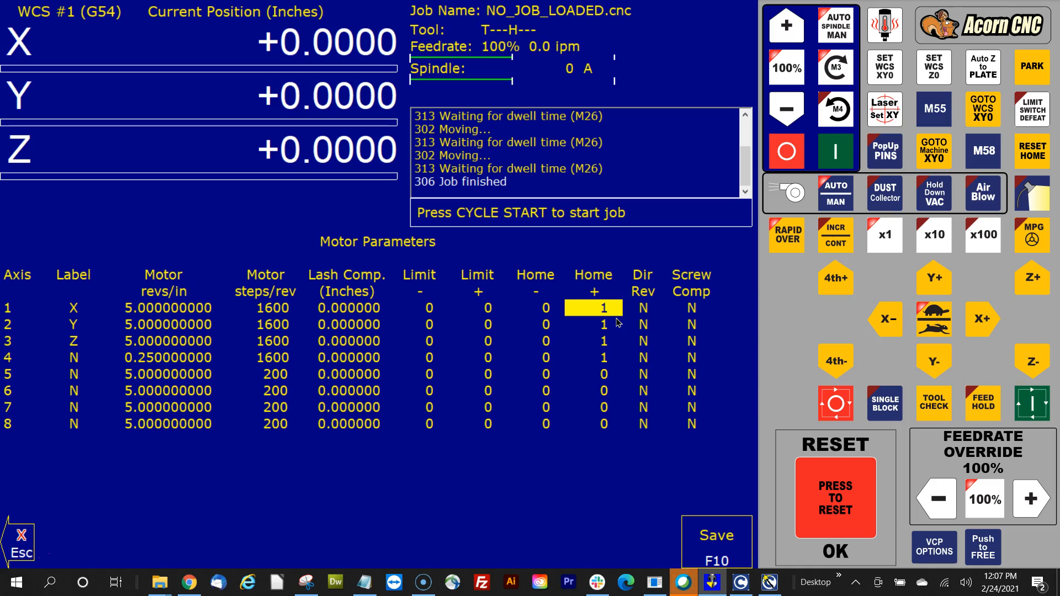
{"action": "key", "text": "Down"}
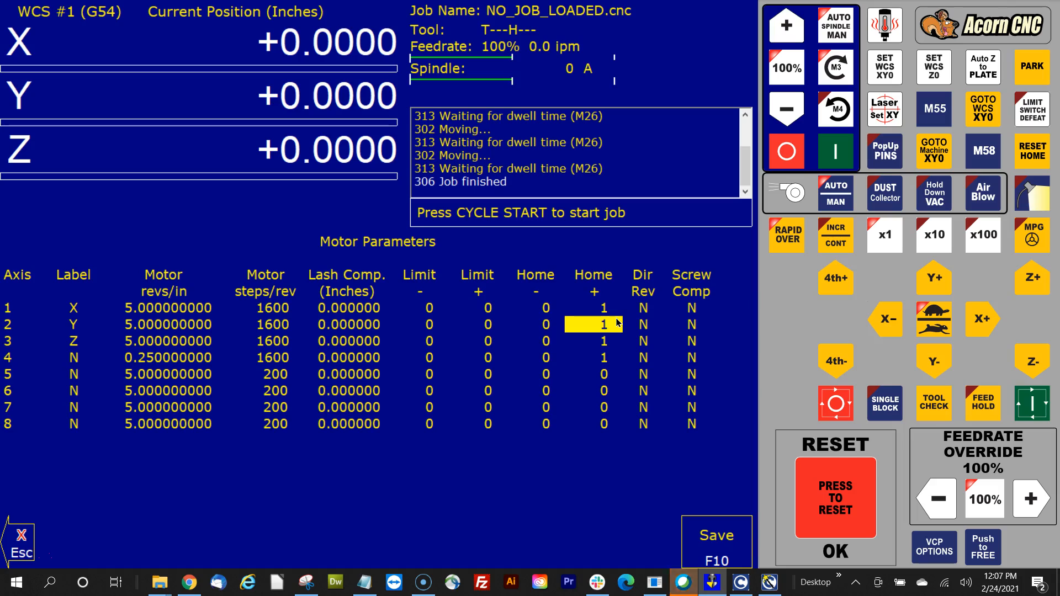
{"action": "key", "text": "Down"}
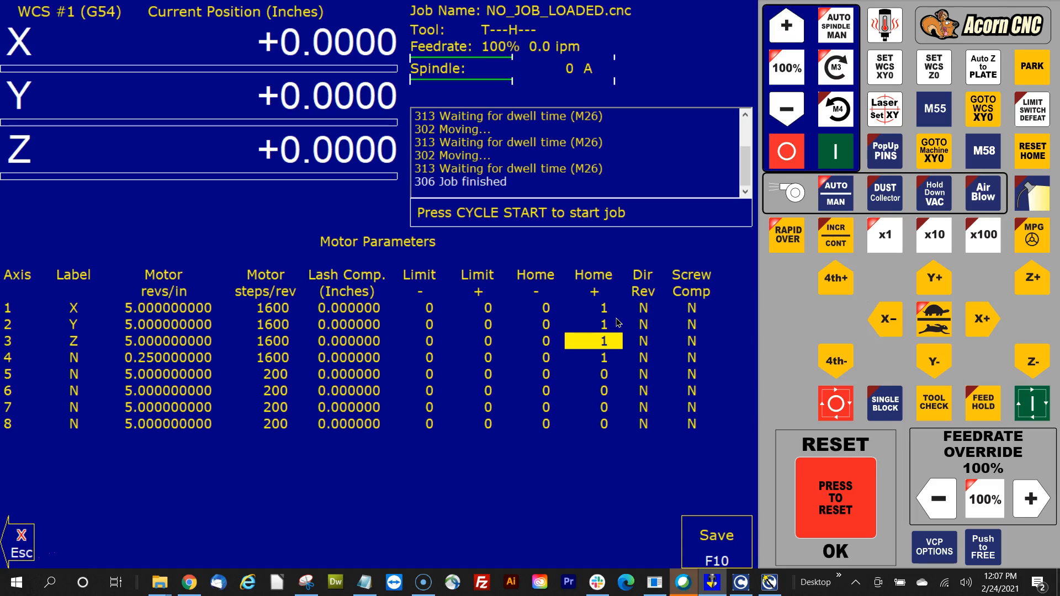
{"action": "key", "text": "Up"}
{"action": "key", "text": "Up"}
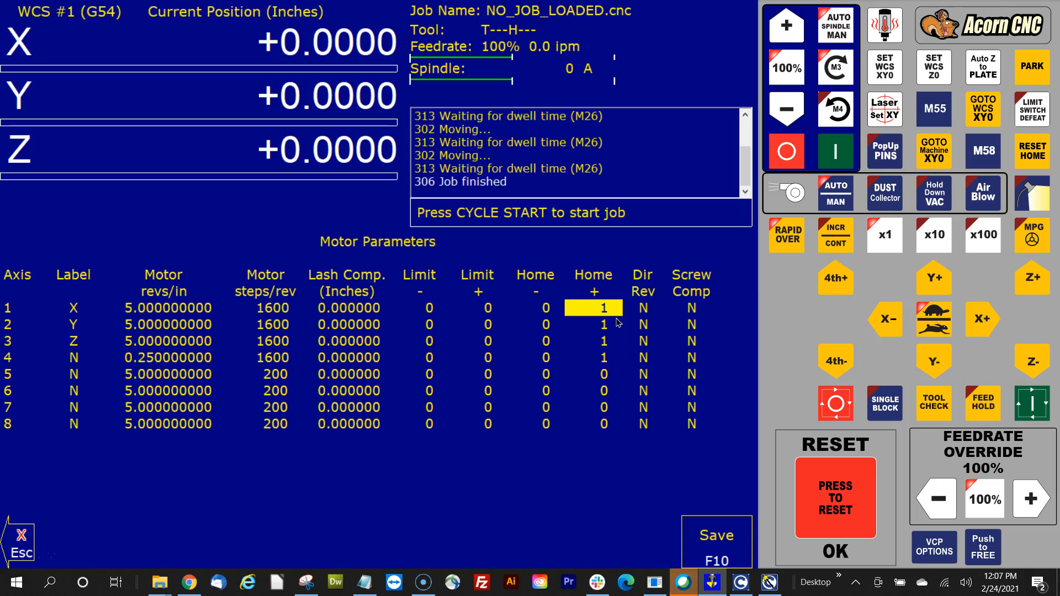
Set axis 1's Home- to 1 and Home+ to 0, then check the Home- cells for axes 2 and 3.
{"action": "key", "text": "Left"}
{"action": "type", "text": "1"}
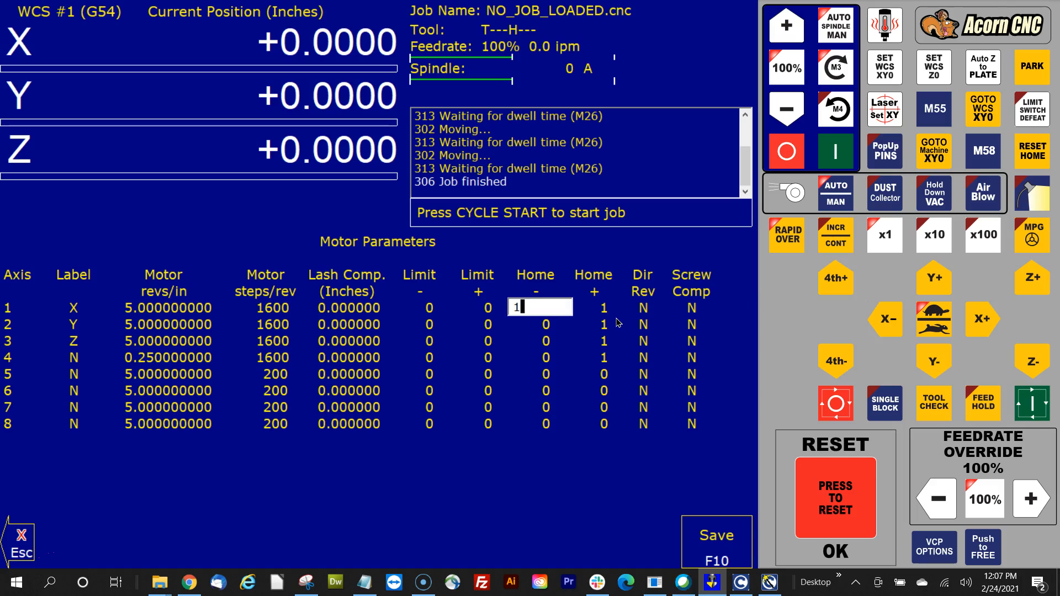
{"action": "key", "text": "Return"}
{"action": "key", "text": "Right"}
{"action": "key", "text": "Up"}
{"action": "type", "text": "0"}
{"action": "key", "text": "Return"}
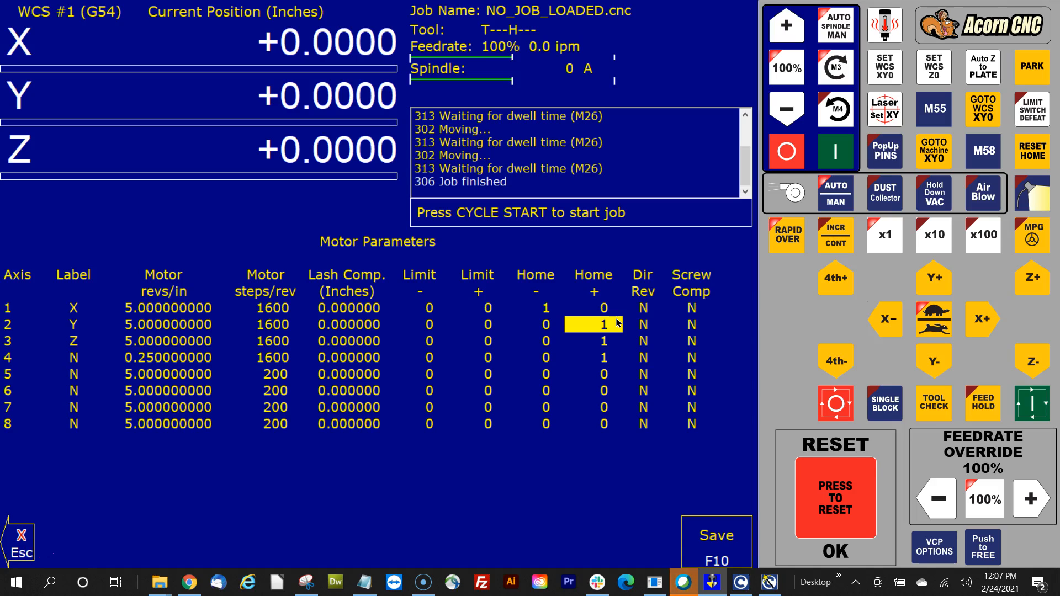
{"action": "key", "text": "Left"}
{"action": "key", "text": "Up"}
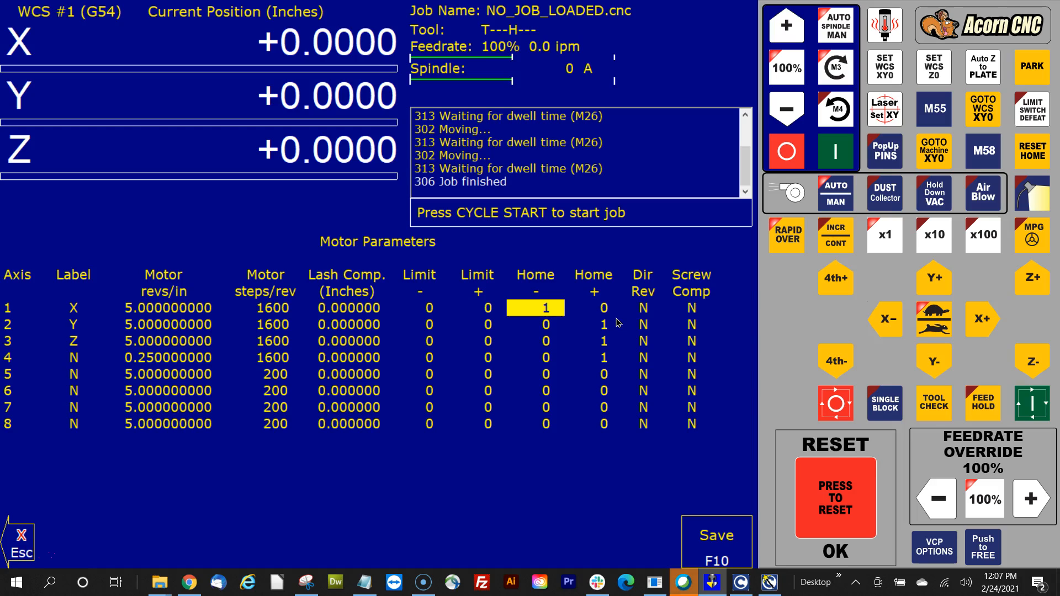
{"action": "key", "text": "Down"}
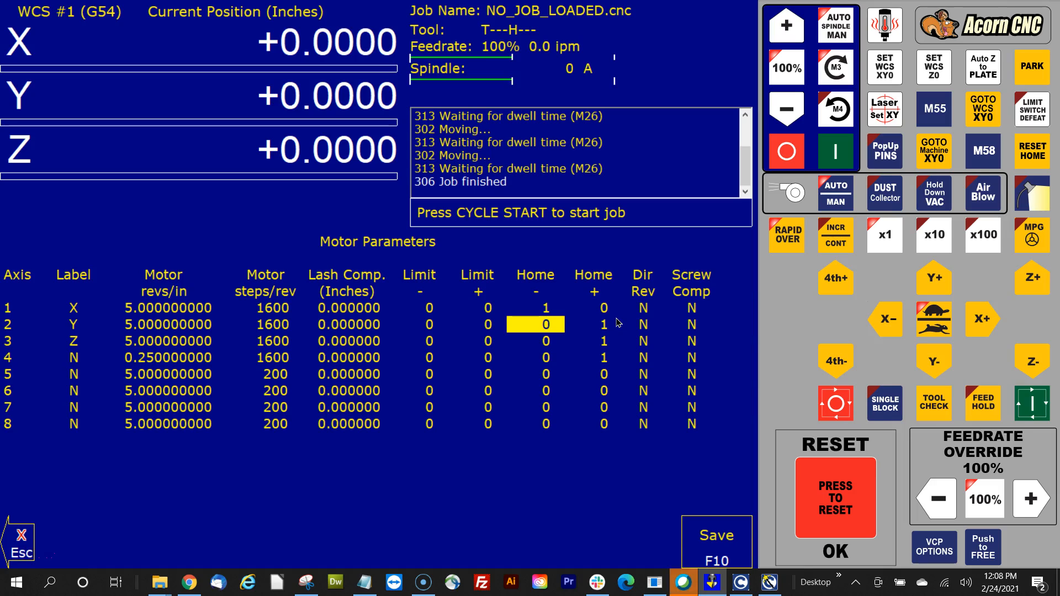
{"action": "key", "text": "Down"}
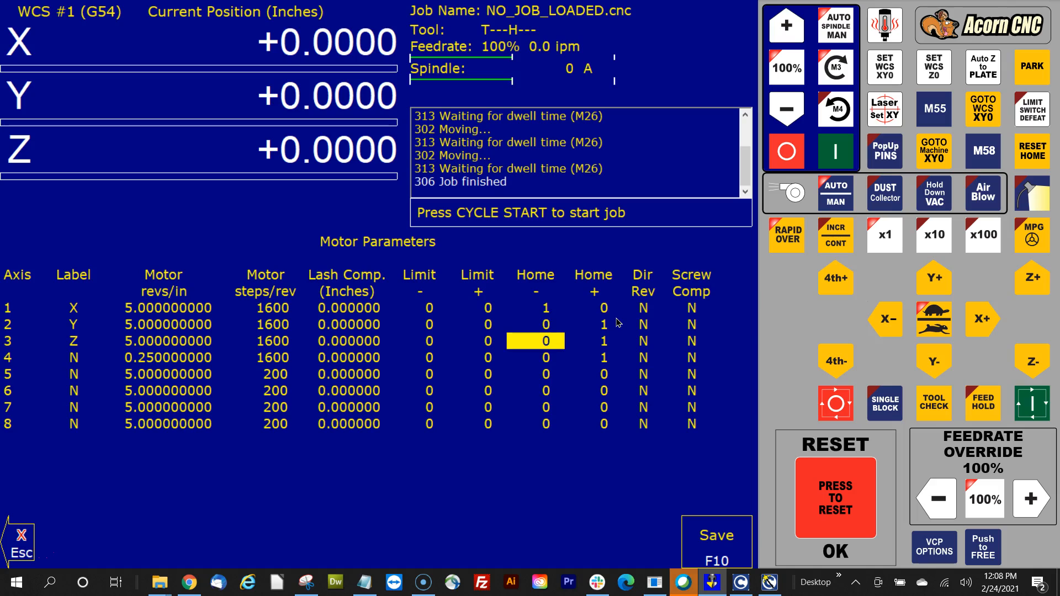